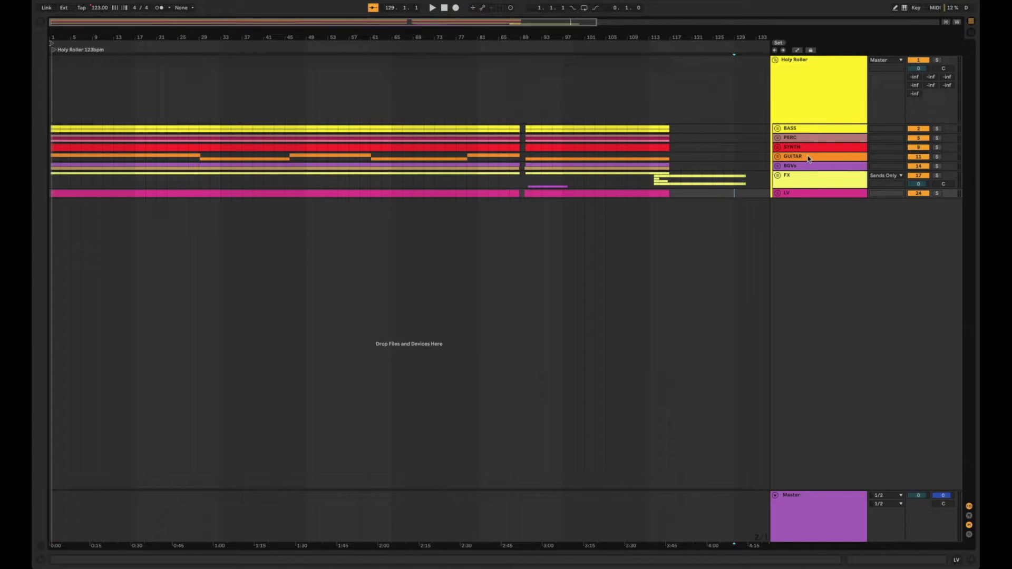
In the Session mixer, select the LV group track, then the BASS group track.
key(Tab)
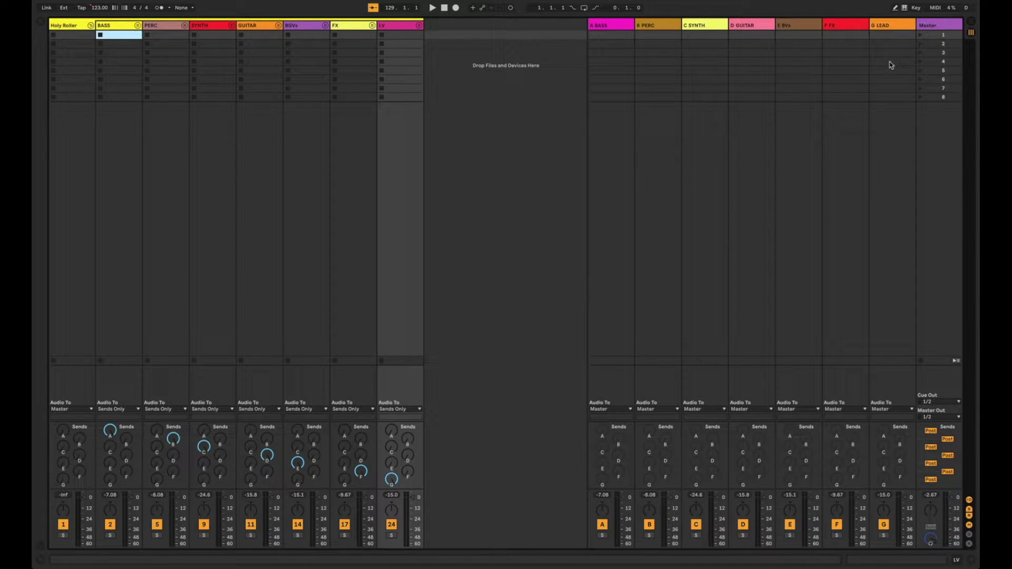
click(403, 26)
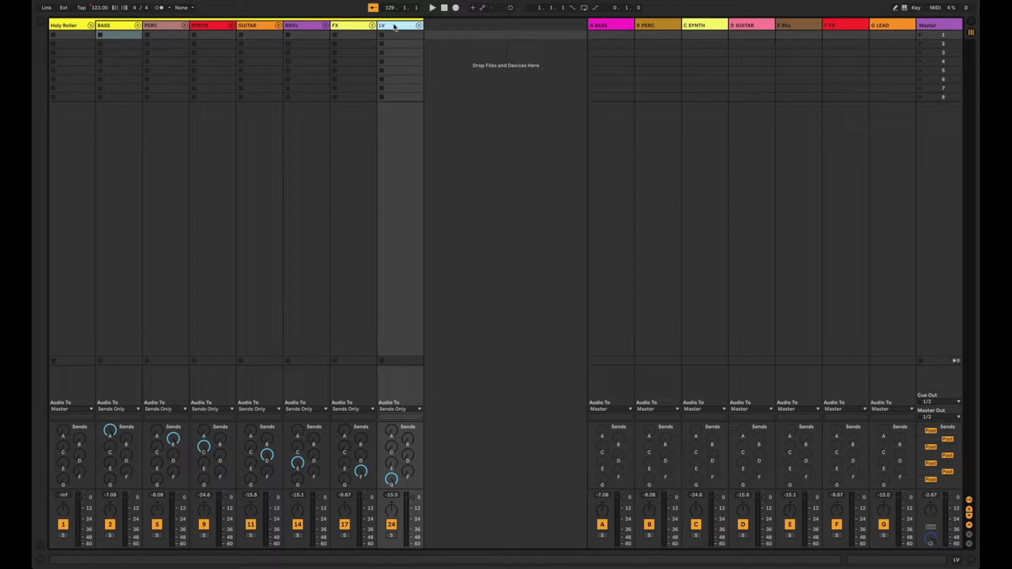
click(119, 28)
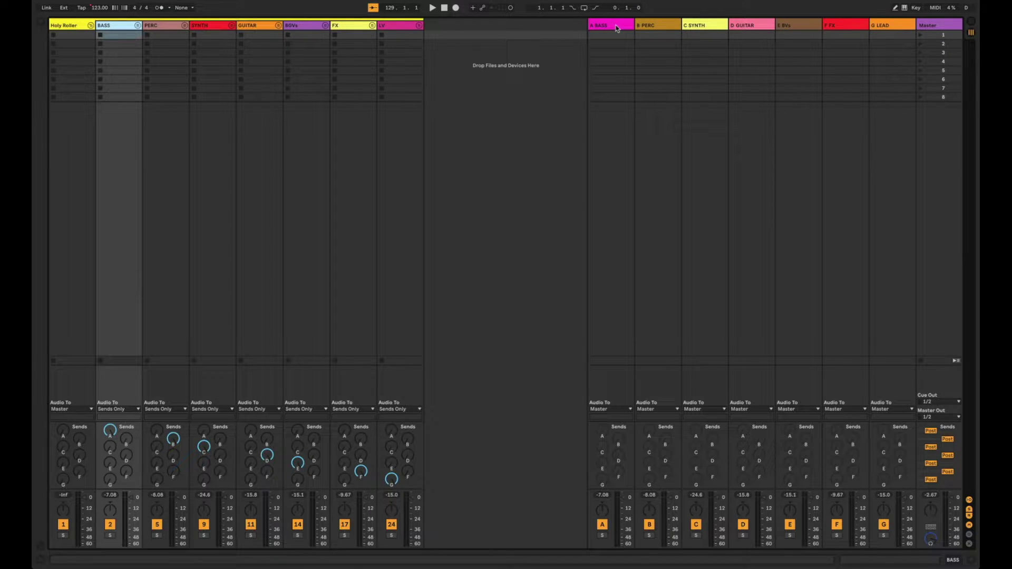
Start playback from the Bass Synth Stem clip at bar 90 in the BASS group.
key(Tab)
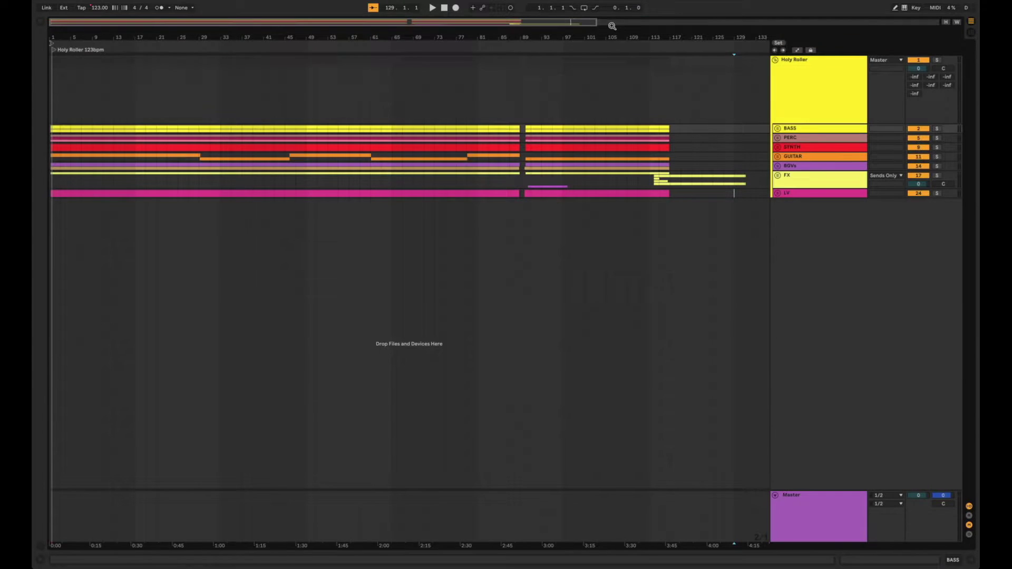
click(778, 128)
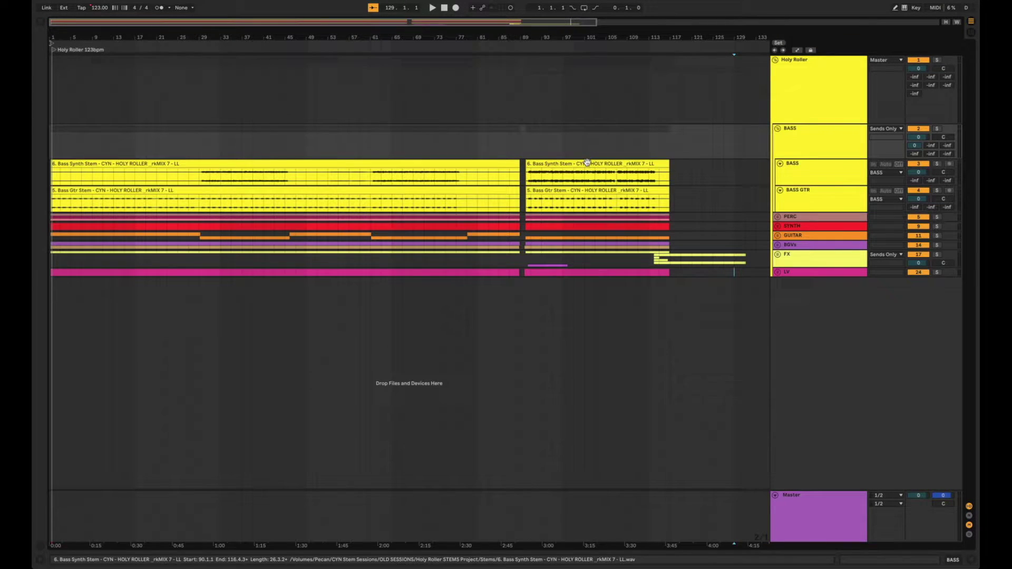
click(587, 164)
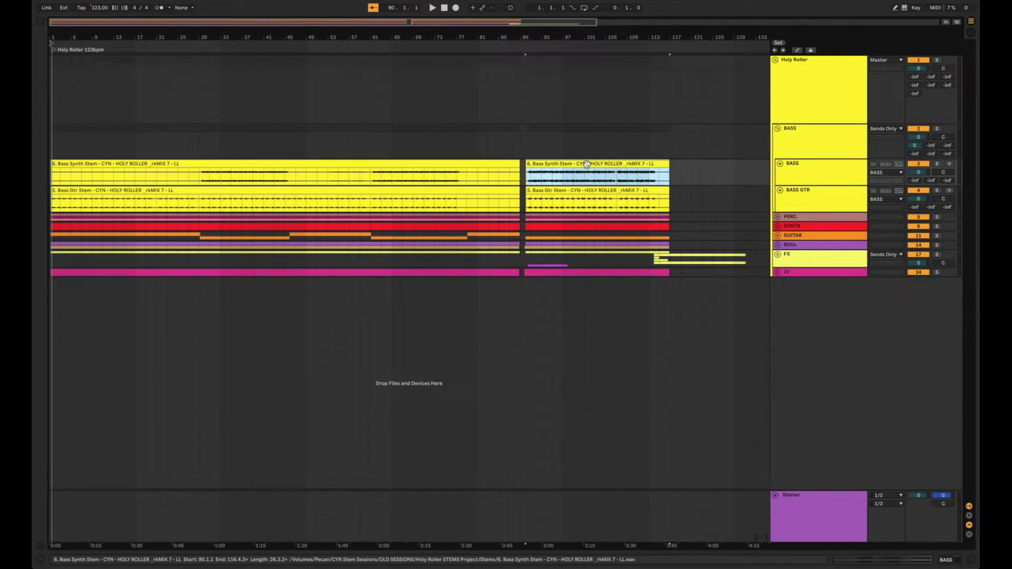
key(space)
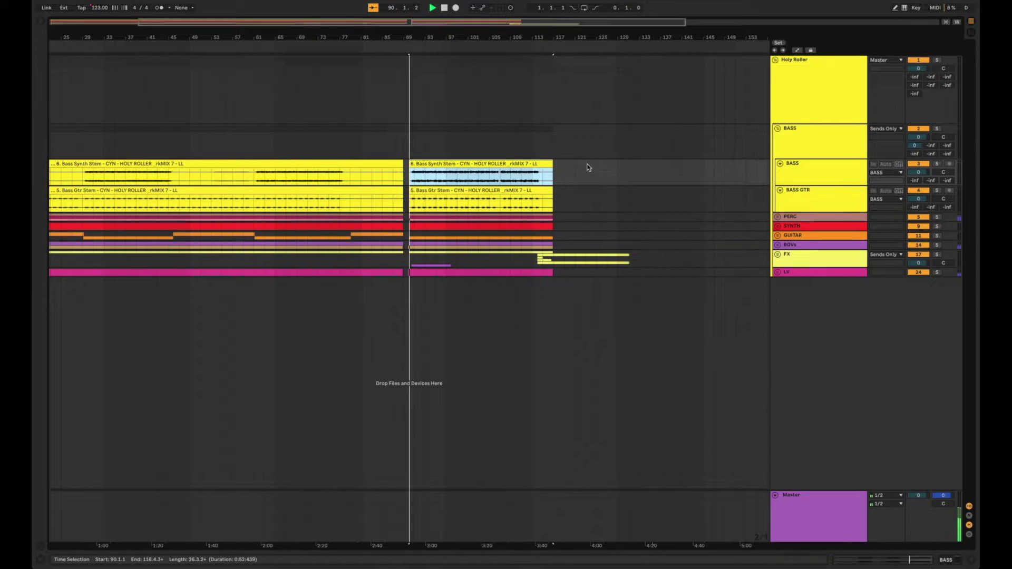
click(777, 128)
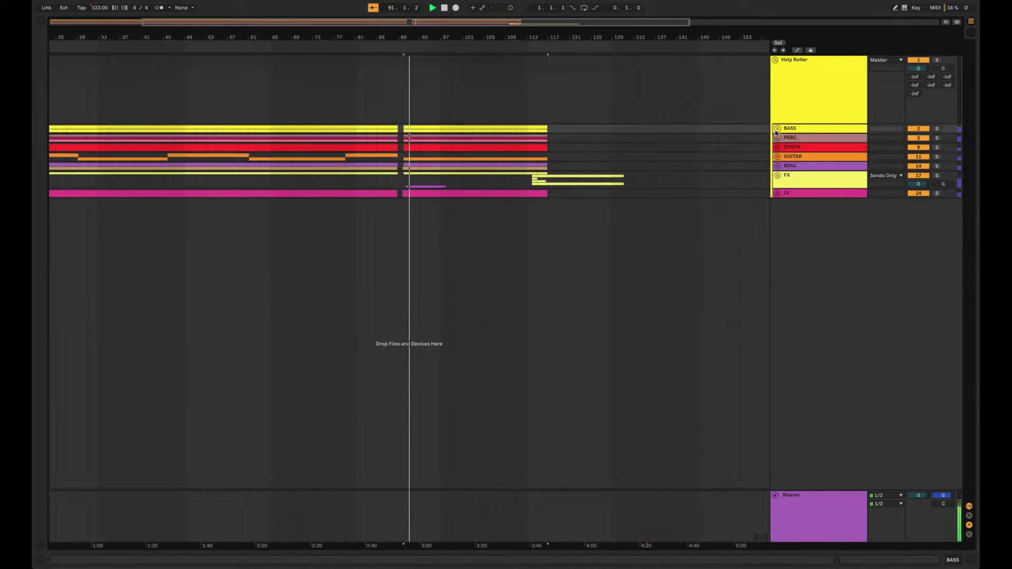
Solo returns A BASS, B PERC, C SYNTH and D GUITAR in turn, then unsolo all.
key(Tab)
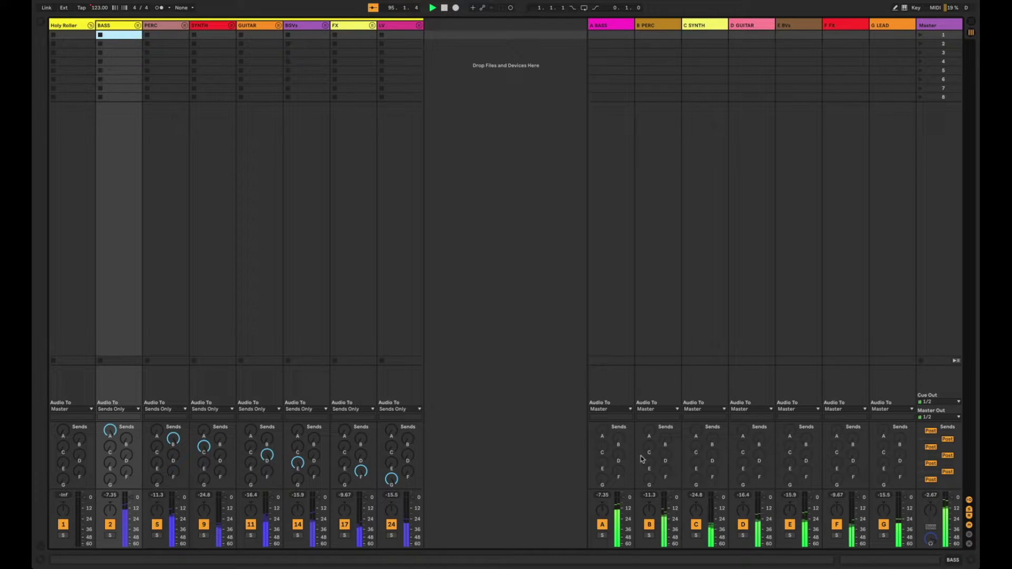
click(603, 536)
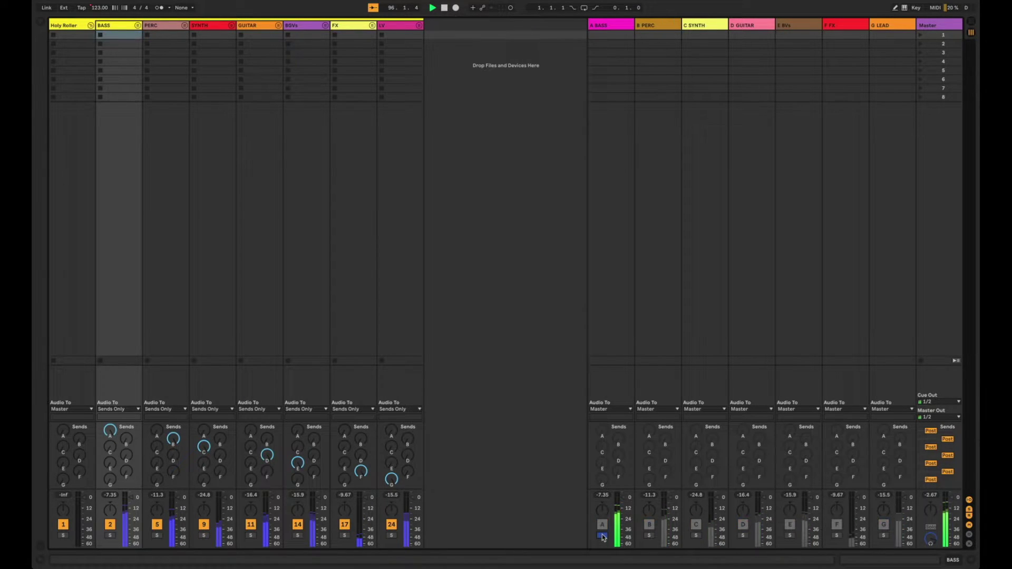
click(649, 536)
click(696, 536)
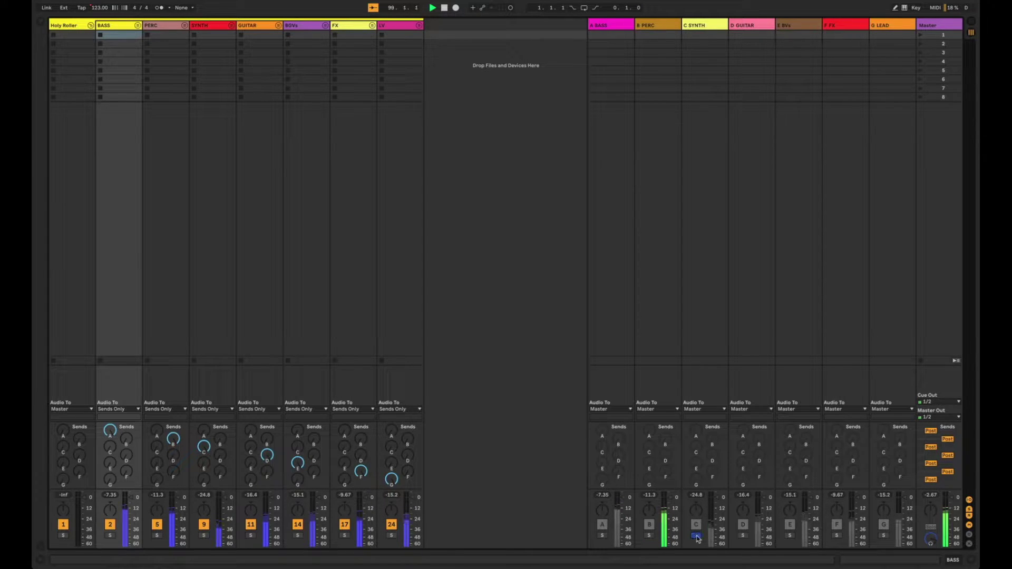
click(743, 536)
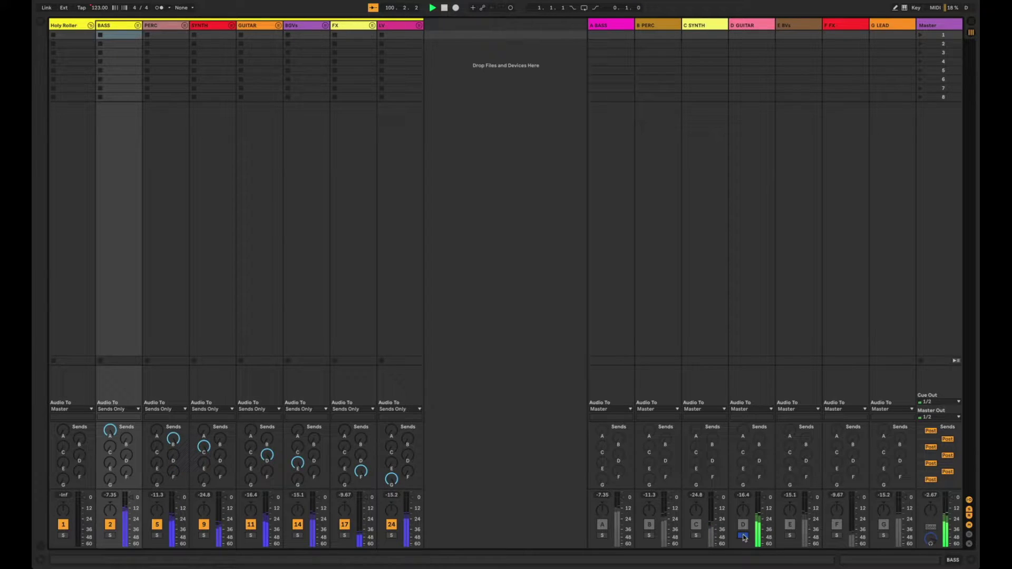
click(743, 536)
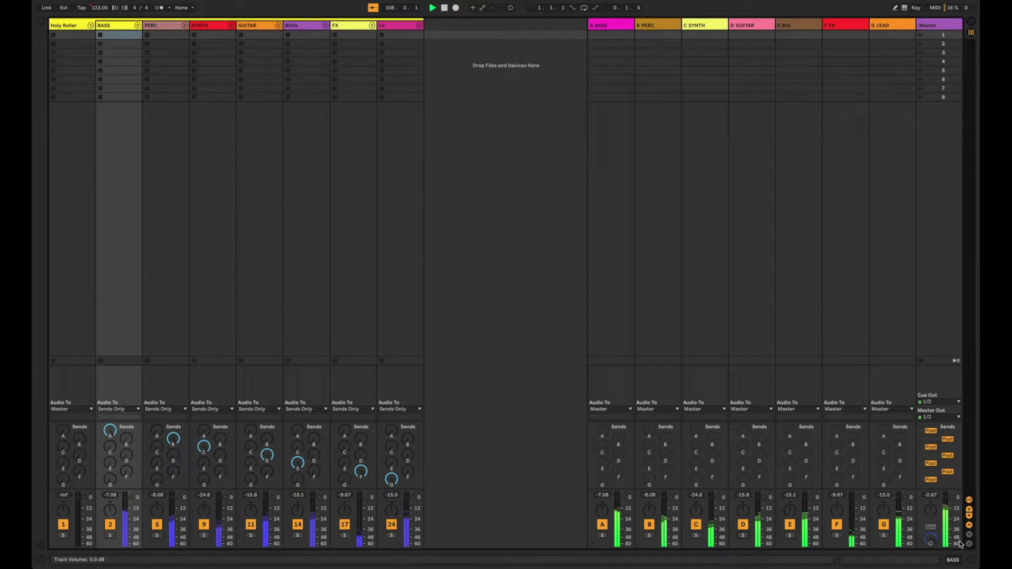
Select the BASS through LV group tracks, unfold them, and zoom out to the whole song.
key(Tab)
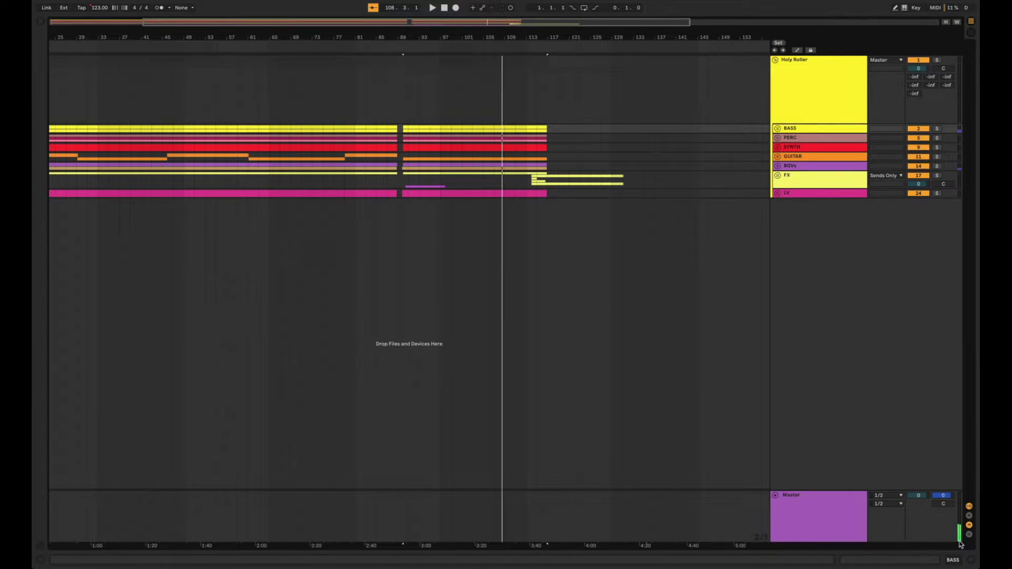
click(797, 194)
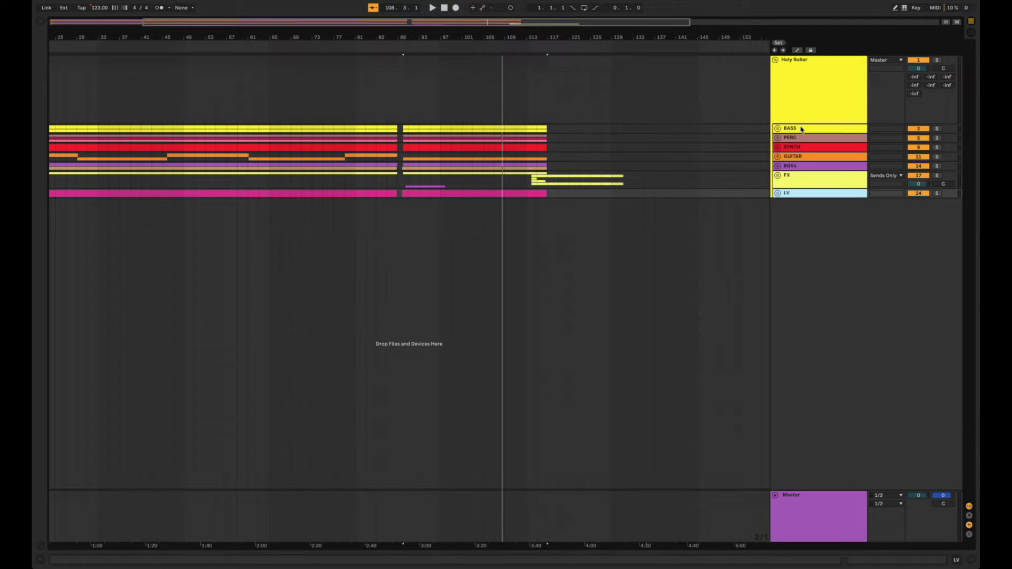
shift+click(801, 130)
alt+click(777, 129)
key(z)
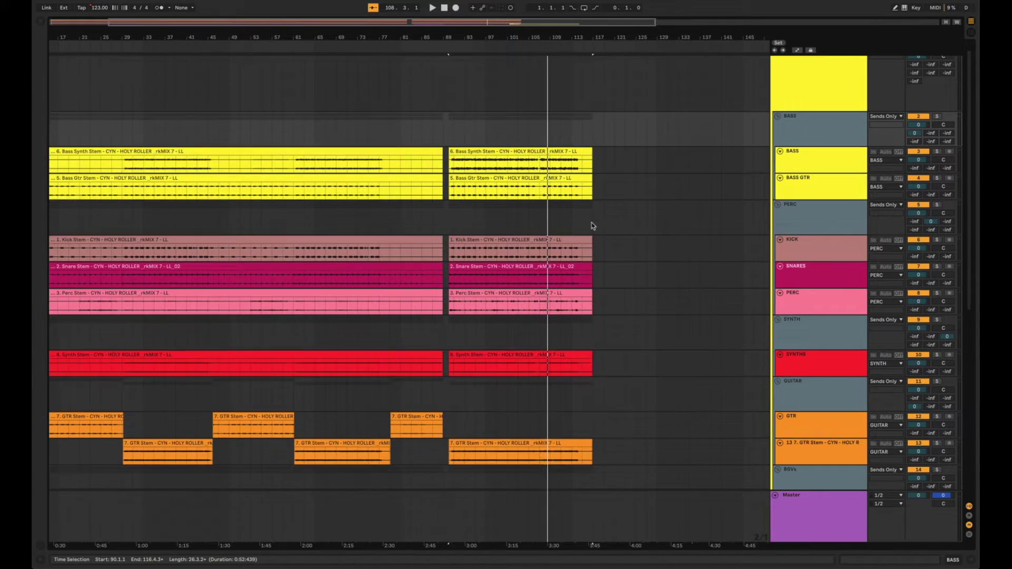
key(x)
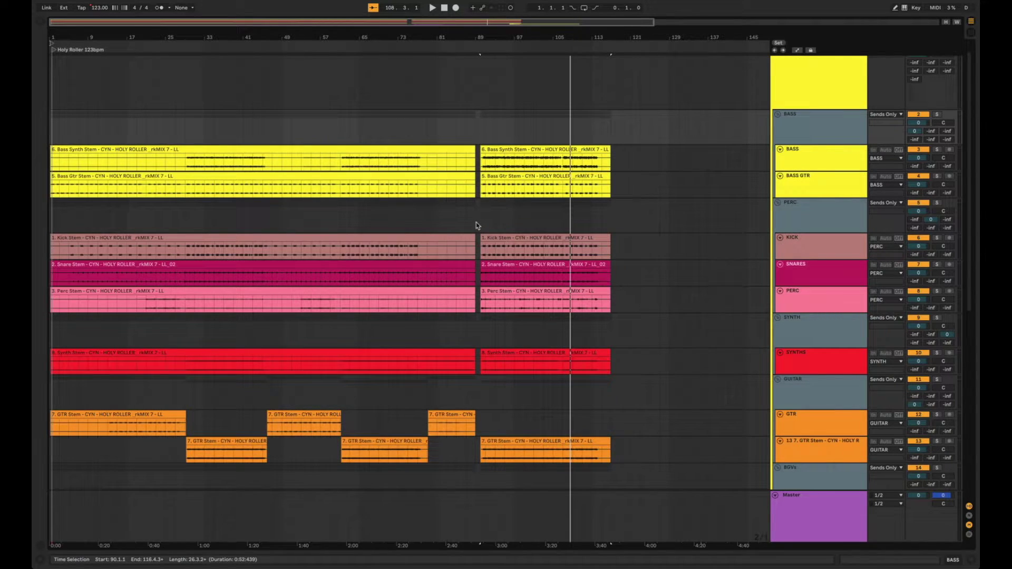
scroll(477, 226, down, 5)
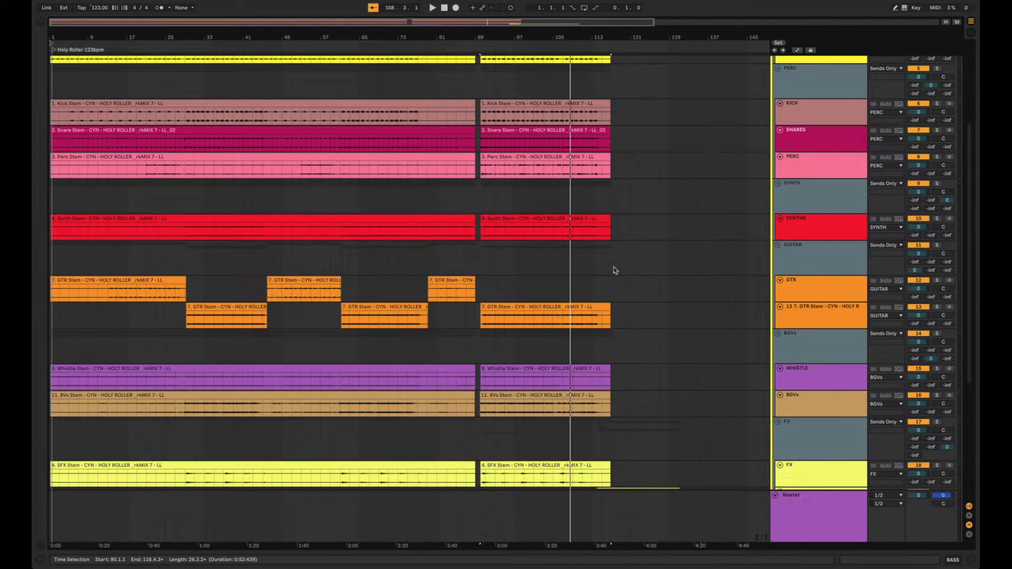
scroll(614, 267, down, 8)
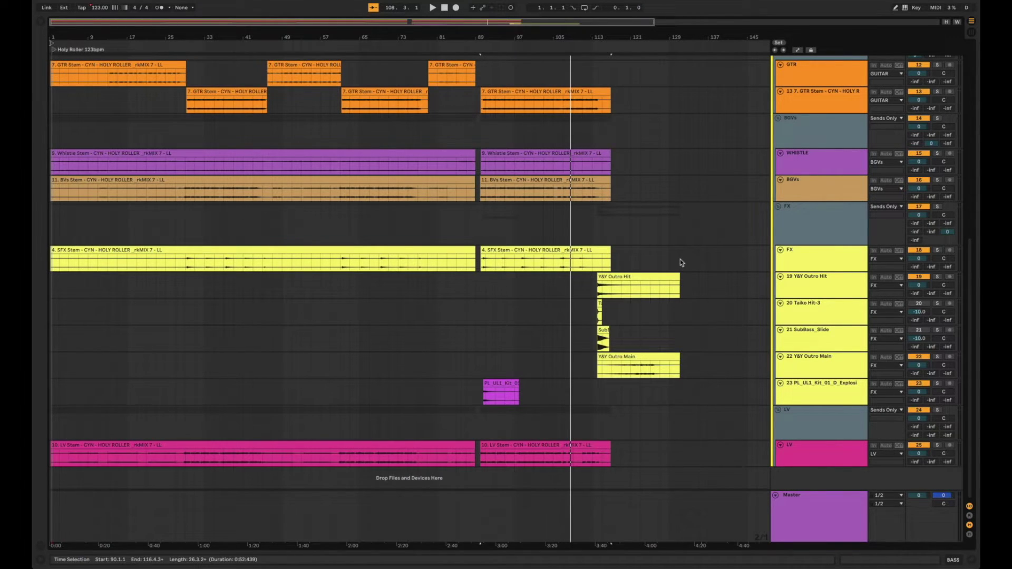
Set the time selection from the first SFX Stem clip to about bar 131.
drag(681, 260, 72, 285)
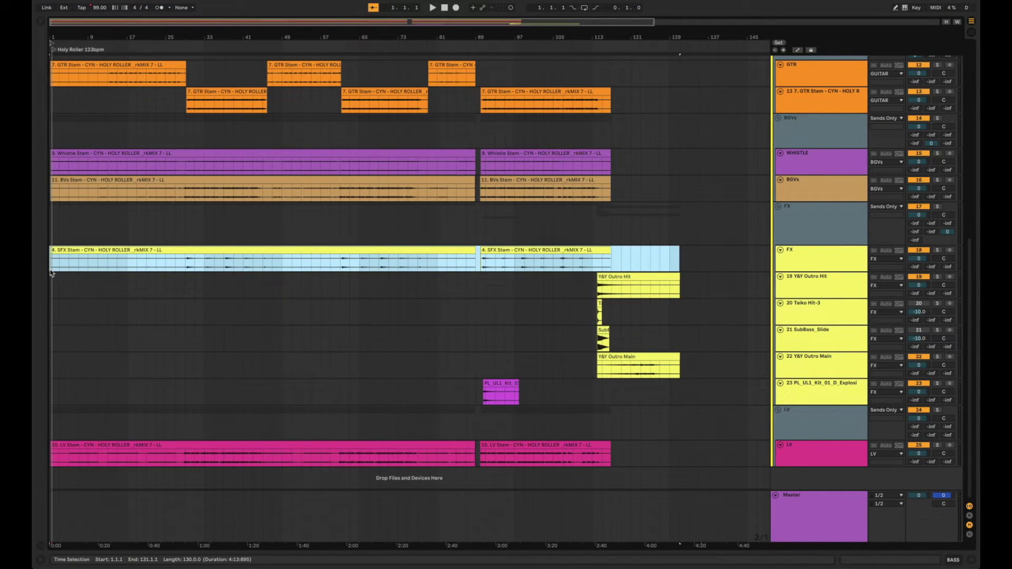
click(70, 286)
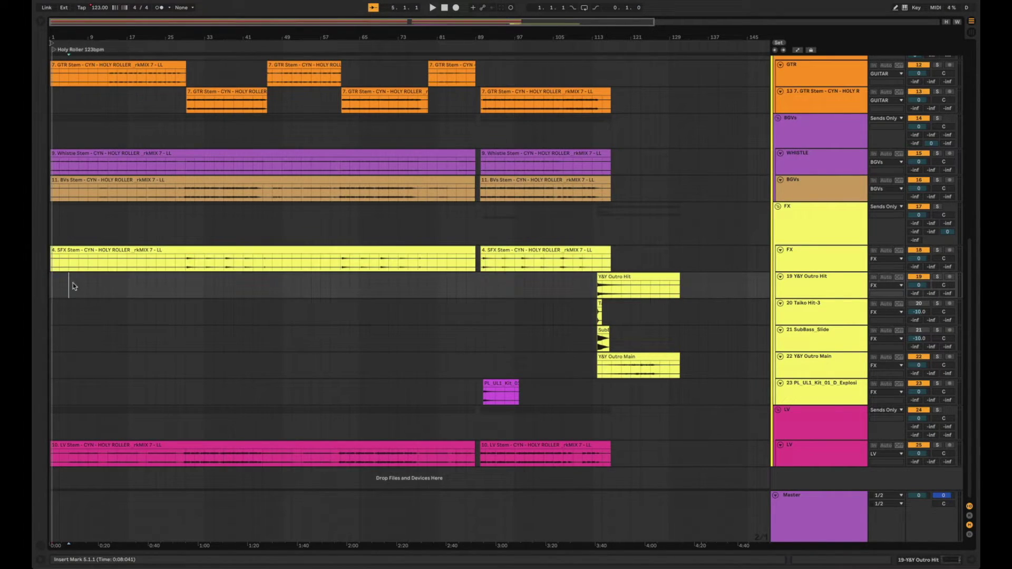
click(99, 250)
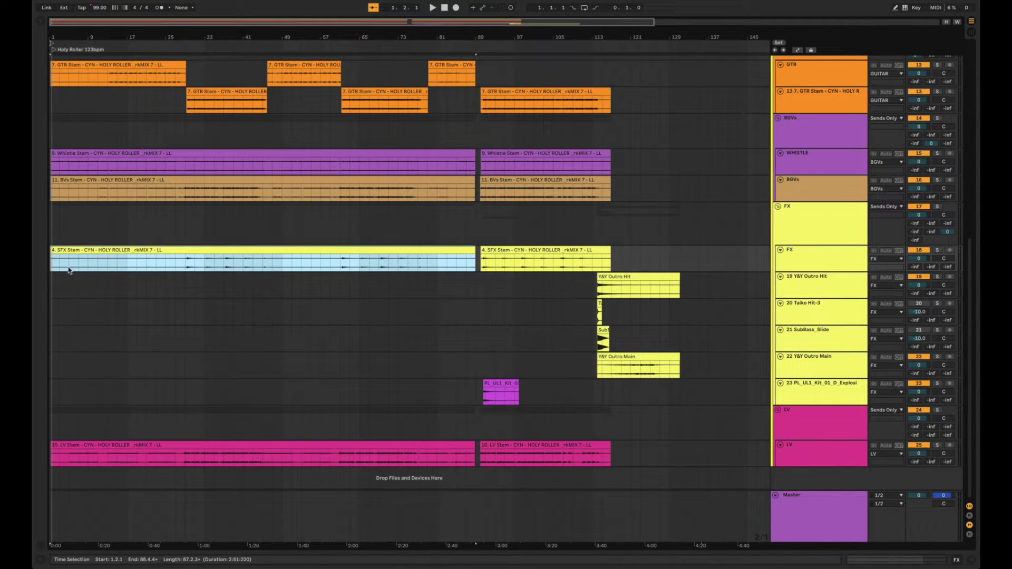
shift+click(649, 277)
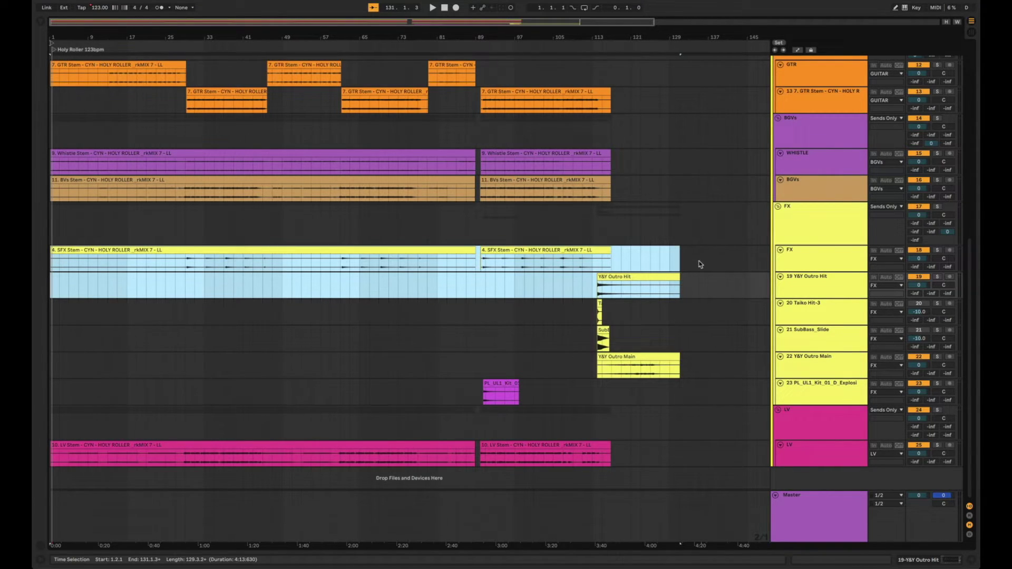
Select the seven return tracks from A BASS through G LEAD in the Session mixer.
key(Tab)
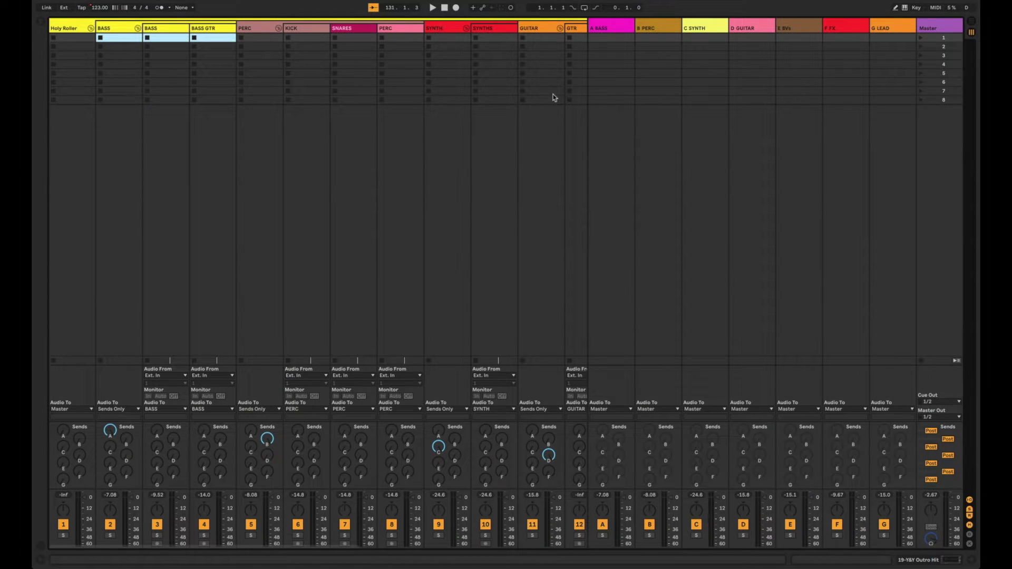
click(613, 30)
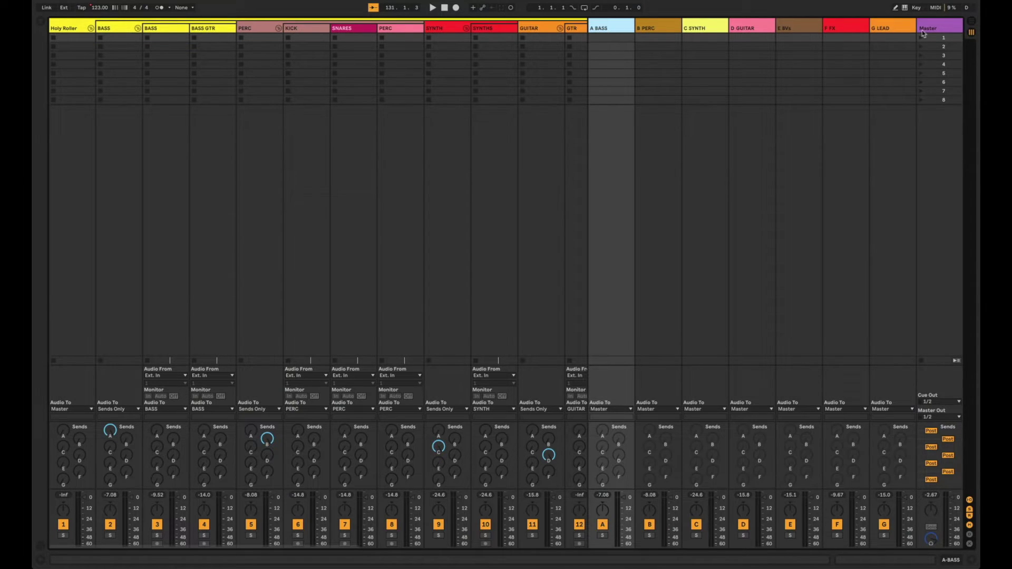
shift+click(896, 29)
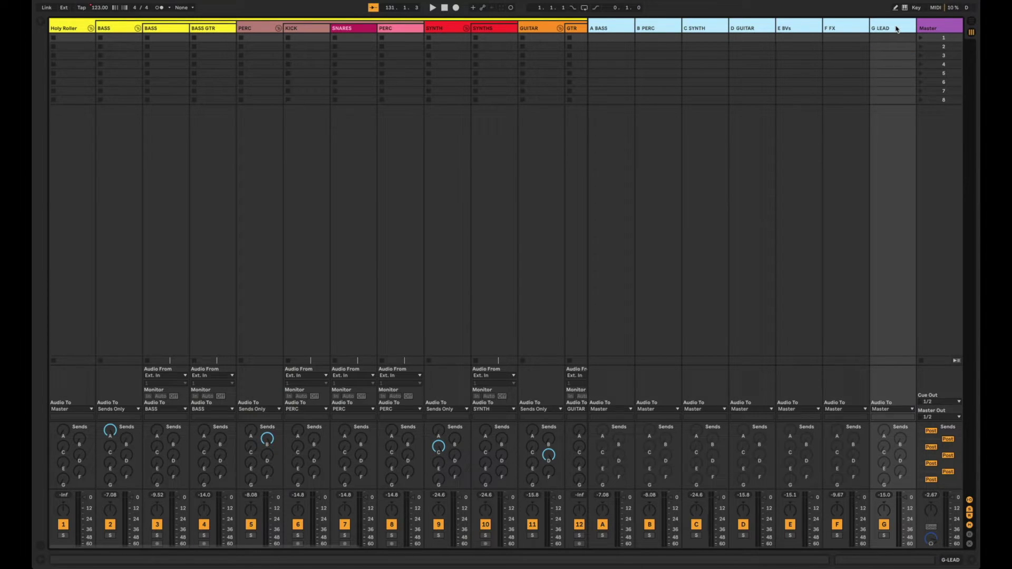
key(Tab)
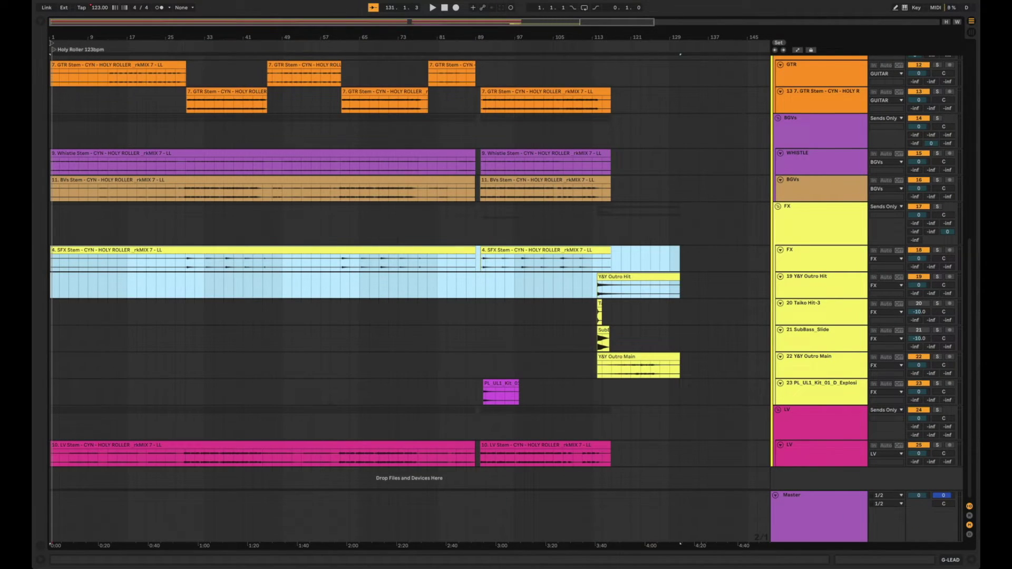
Set up Export Audio/Video to render Selected Tracks Only as 24-bit WAV at 44100 Hz.
click(84, 0)
click(130, 110)
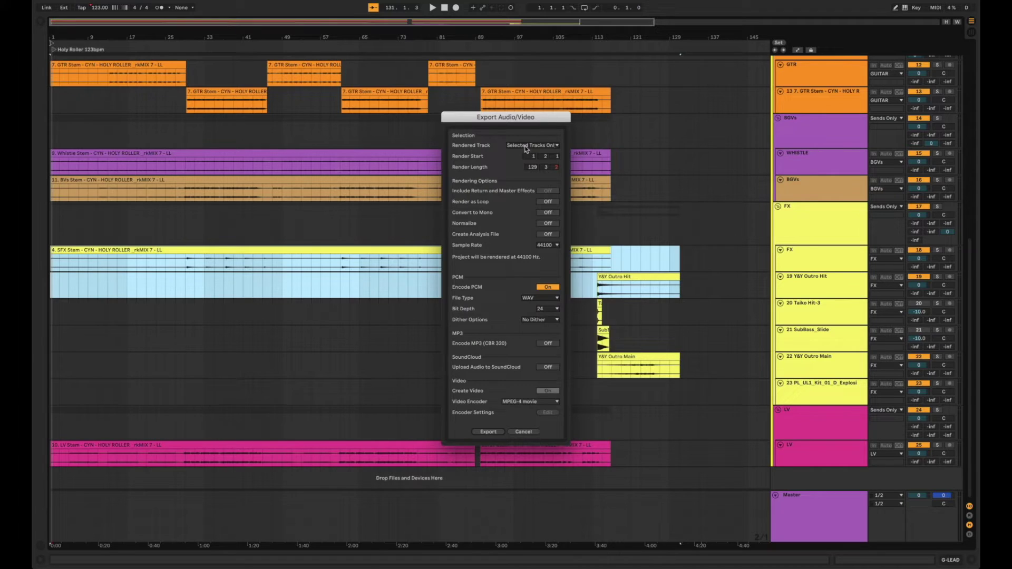
click(527, 147)
click(526, 153)
click(533, 147)
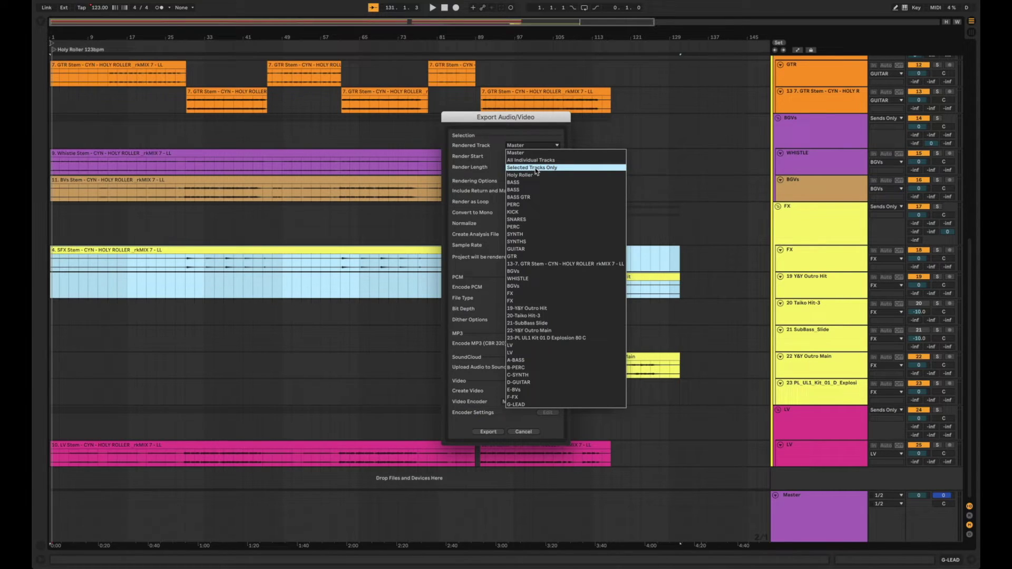
click(534, 168)
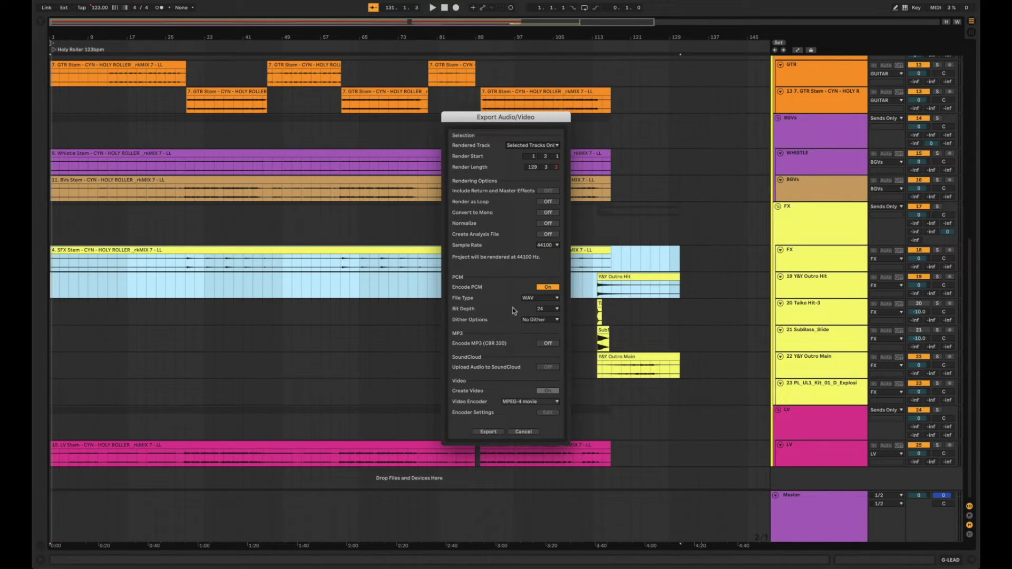
Export the stems to the Demo Stems folder under the base name 'Holy' and begin rendering.
click(489, 433)
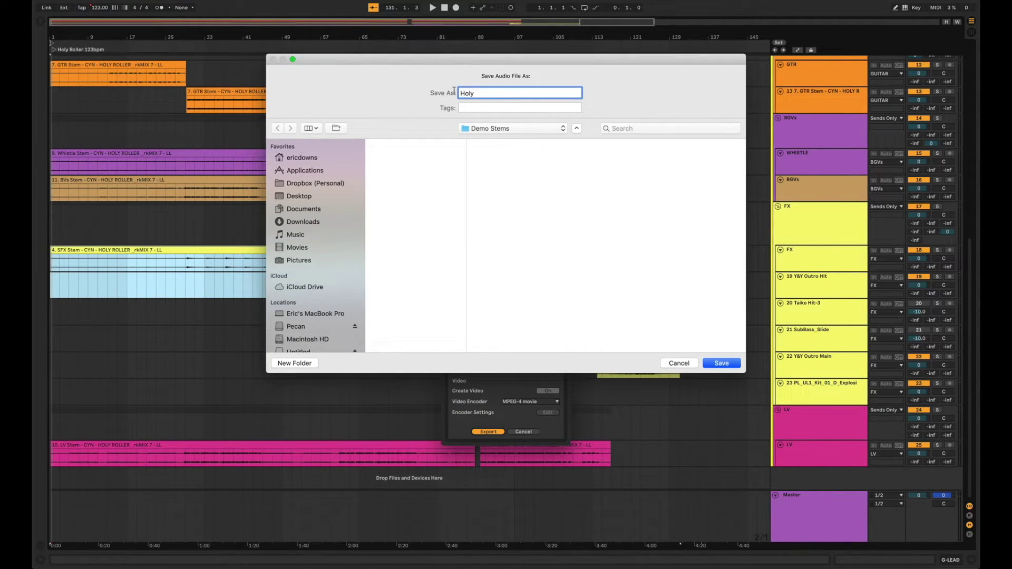
key(BackSpace)
text(Ho)
key(Return)
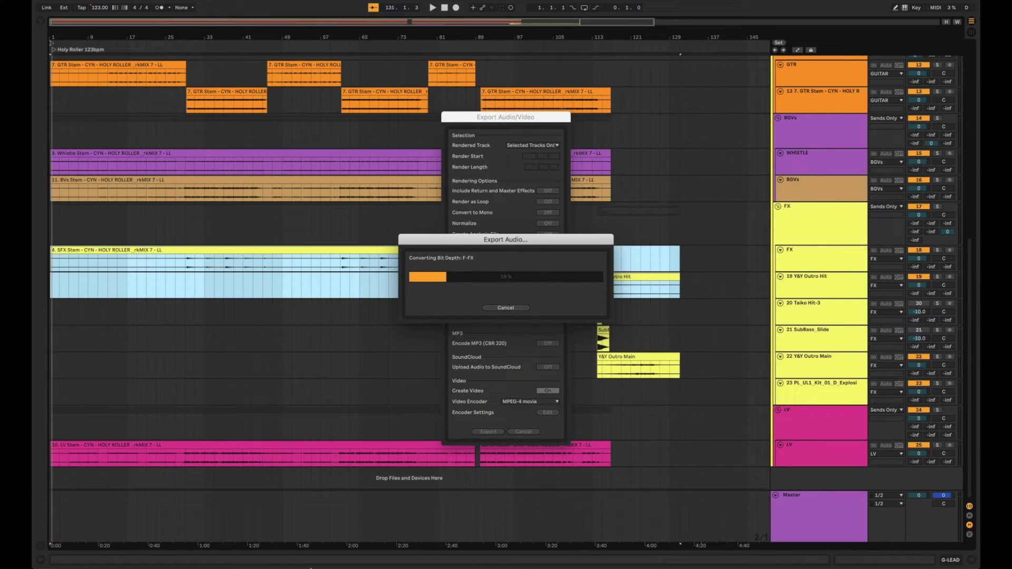
Wait until the render reaches bit-depth conversion of the final G-LEAD stem.
mouse_move(293, 564)
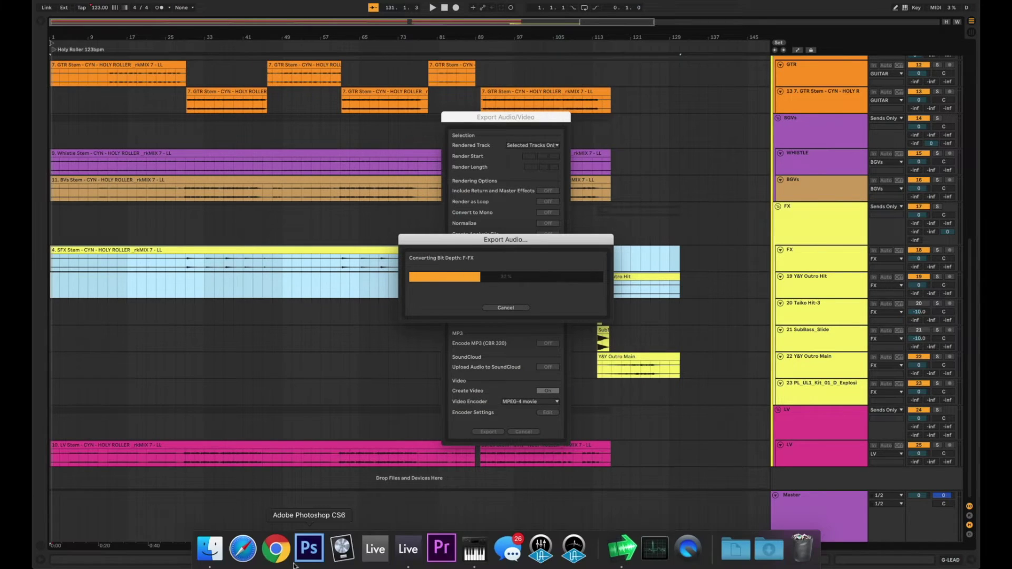
Check in Finder that Demo Stems holds Holy A-BASS.wav through Holy G-LEAD.wav.
click(210, 549)
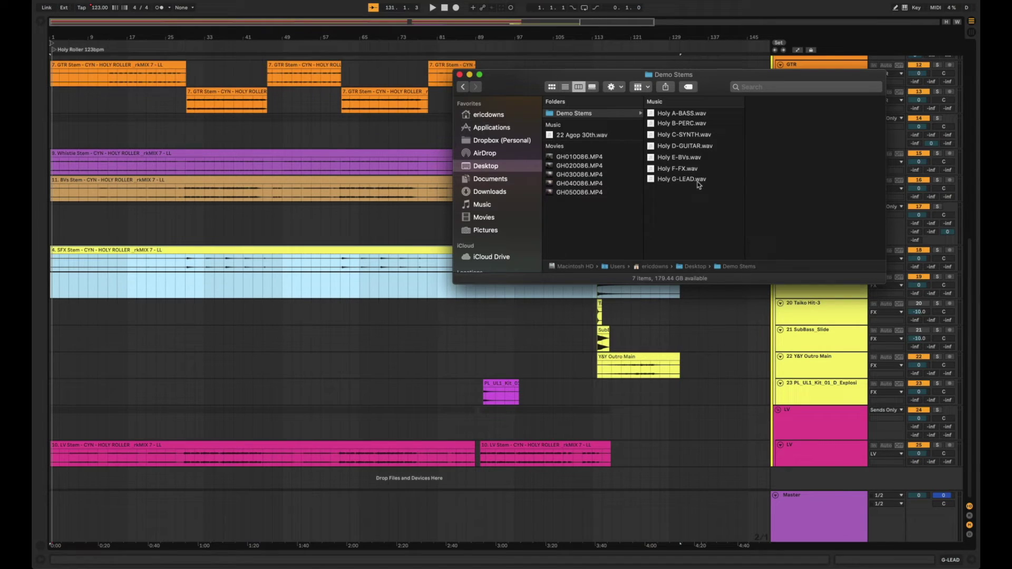
Start a new Live Set, saving the changes to the Holy Roller set.
click(161, 2)
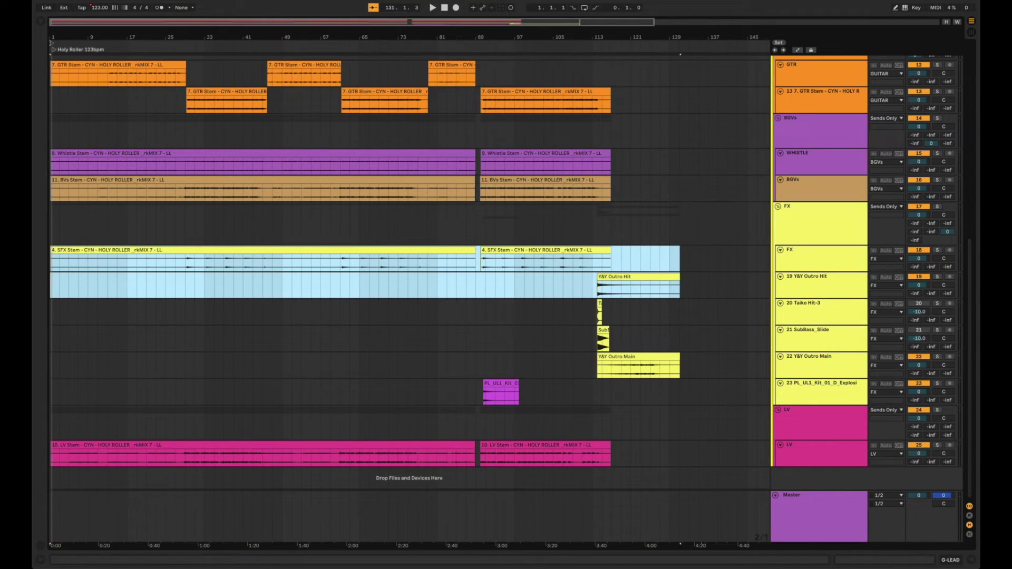
click(85, 1)
click(105, 25)
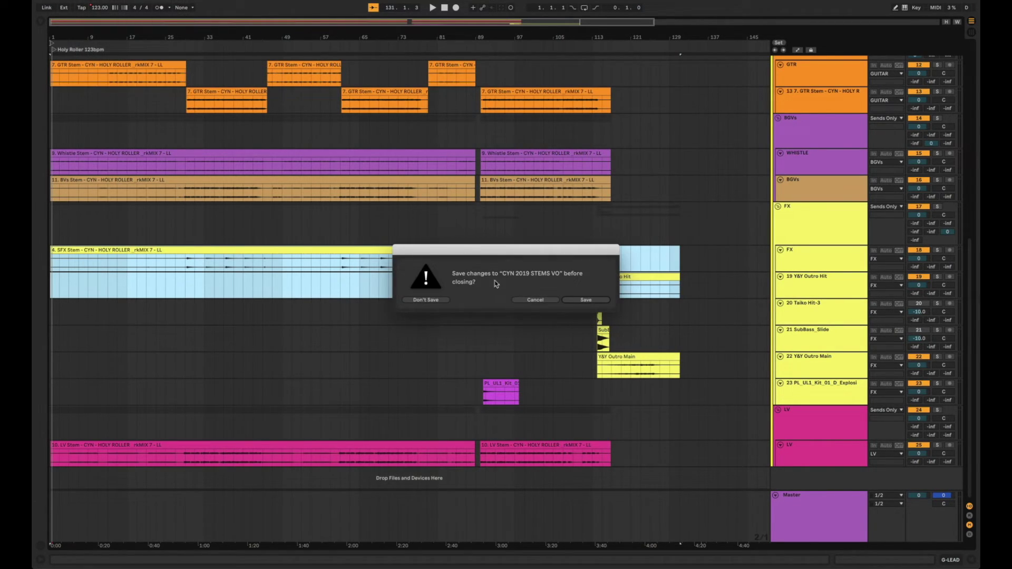
click(594, 301)
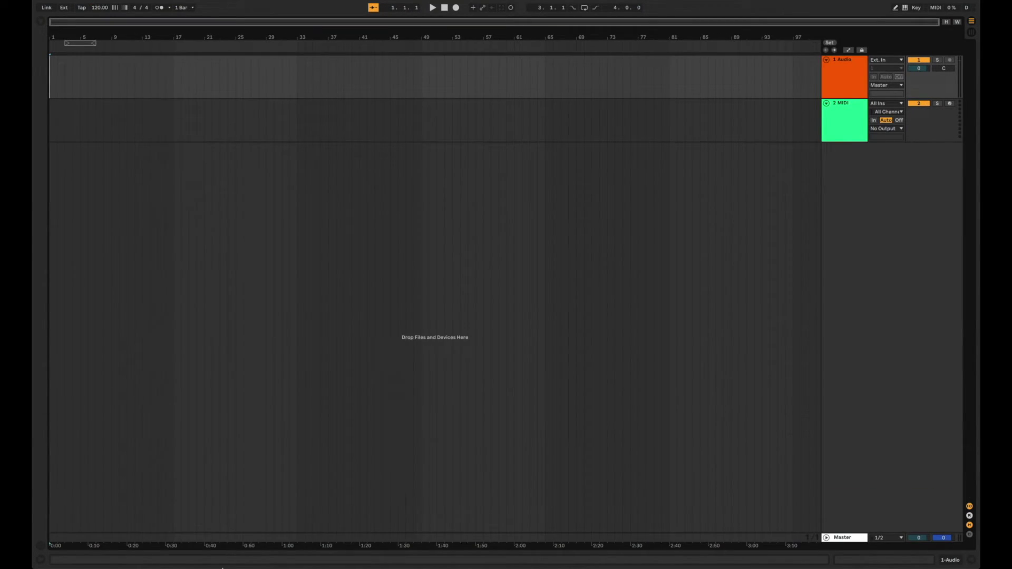
Drag all seven Holy stem WAVs from Demo Stems into the new arrangement.
click(211, 547)
drag(712, 215, 51, 87)
shift+click(663, 115)
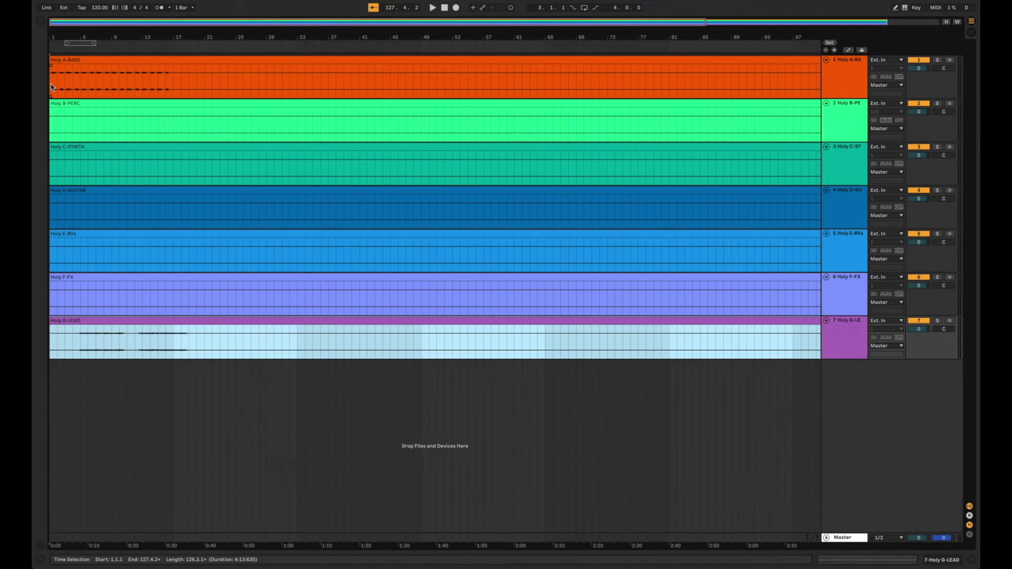
Zoom to fit all seven stems and play them back together from around bar 95.
key(z)
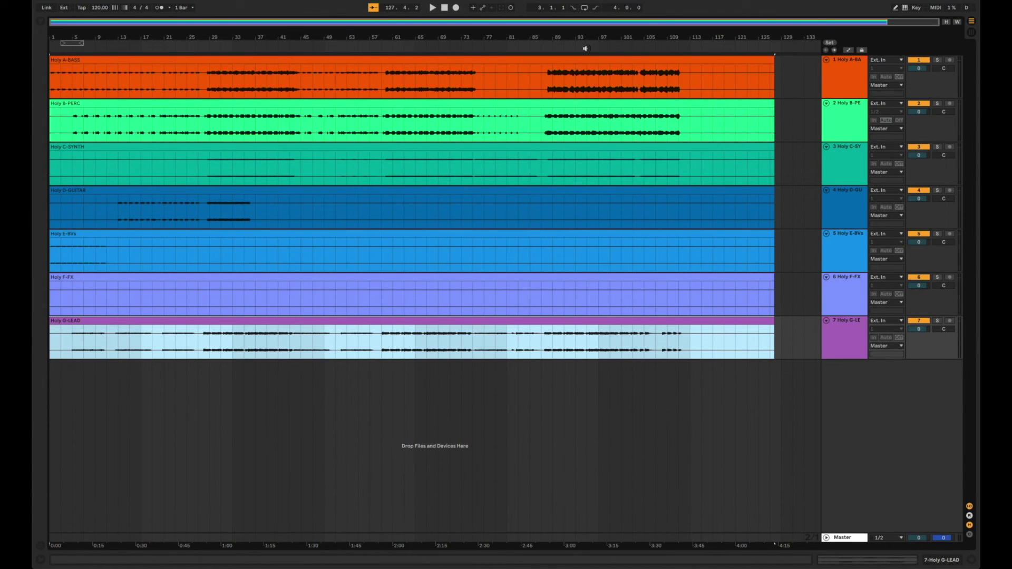
click(586, 48)
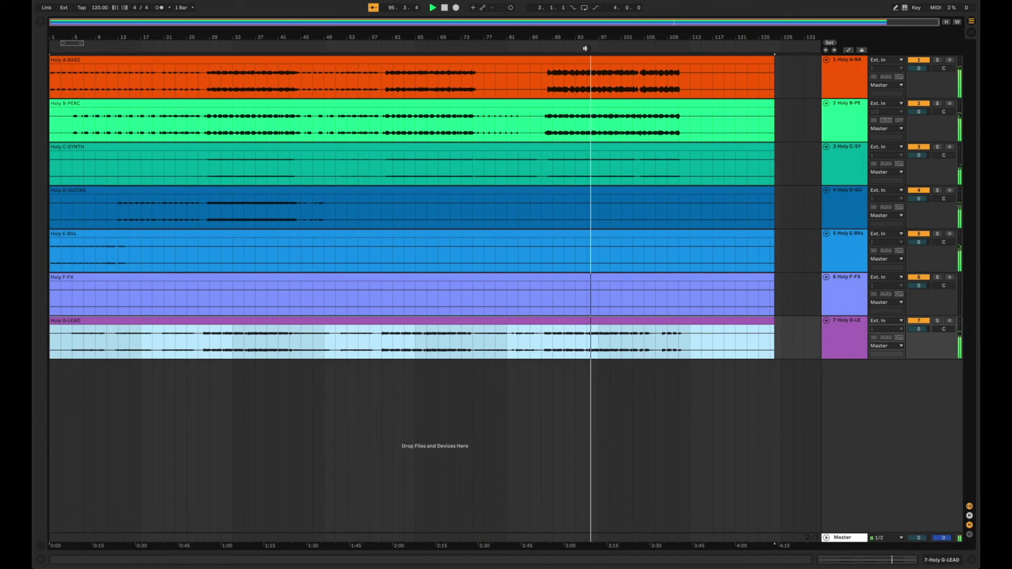